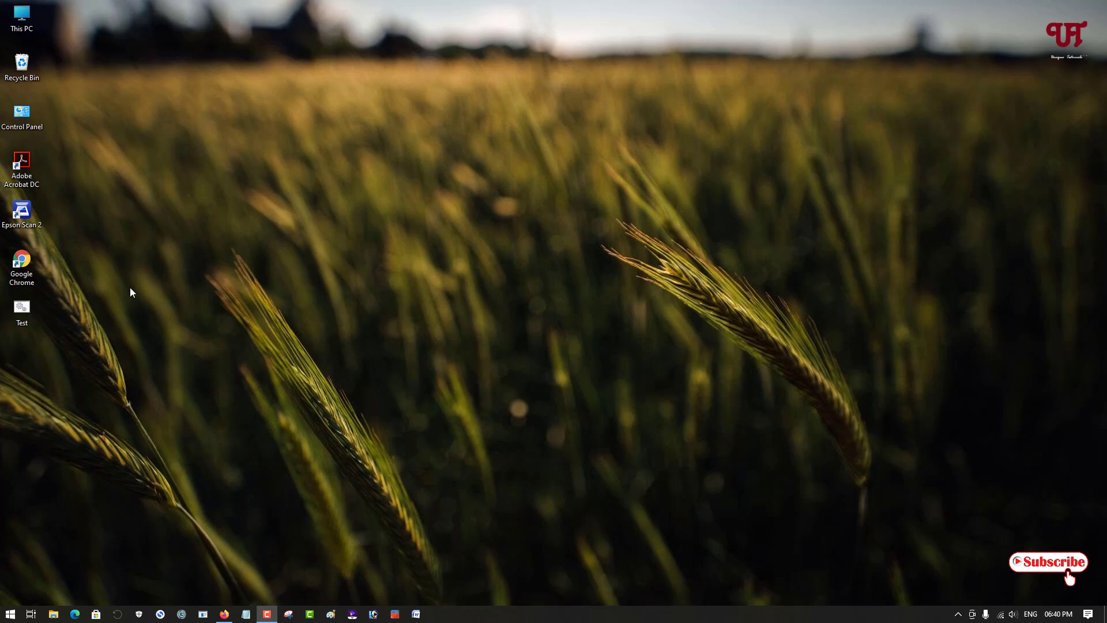
# Check the Test file's properties on the desktop, then close the dialog.
pyautogui.rightClick(19, 315)
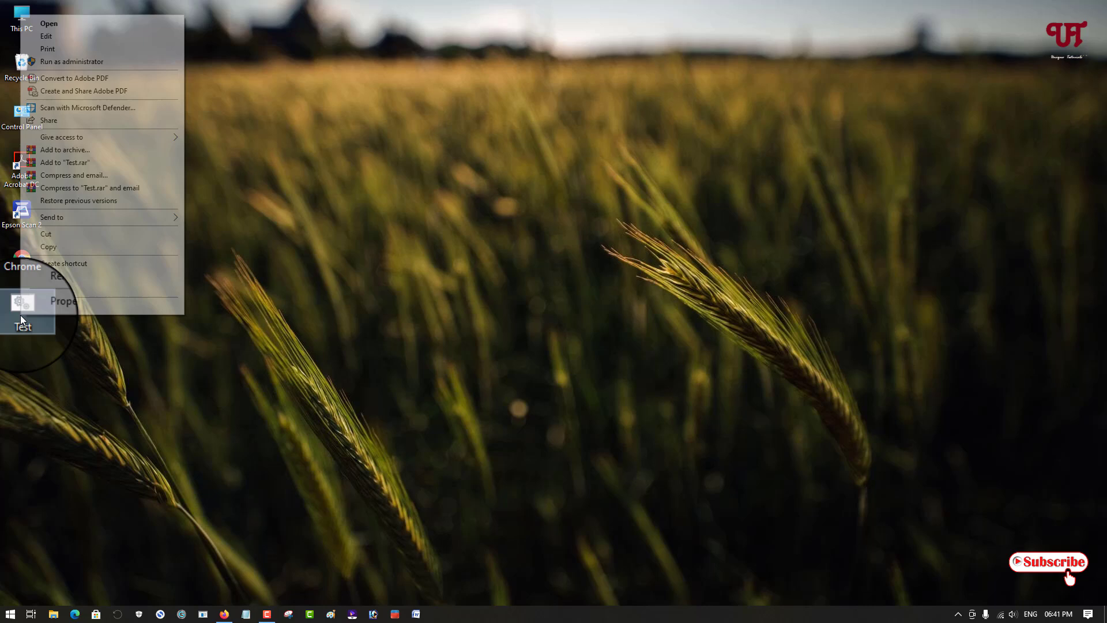
pyautogui.click(51, 305)
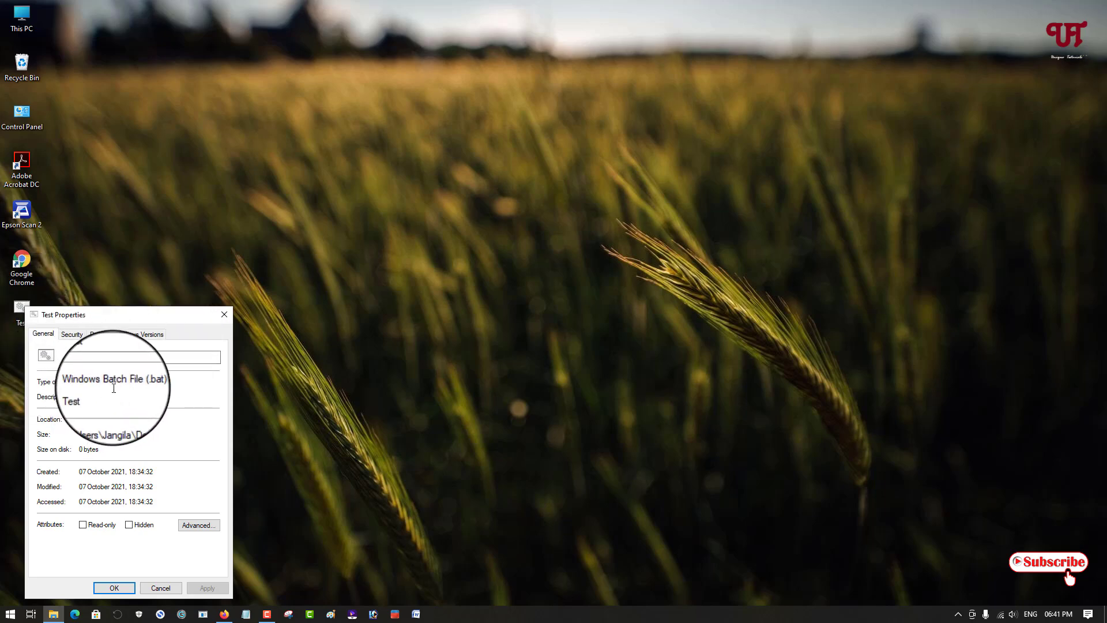
pyautogui.click(219, 316)
pyautogui.click(219, 317)
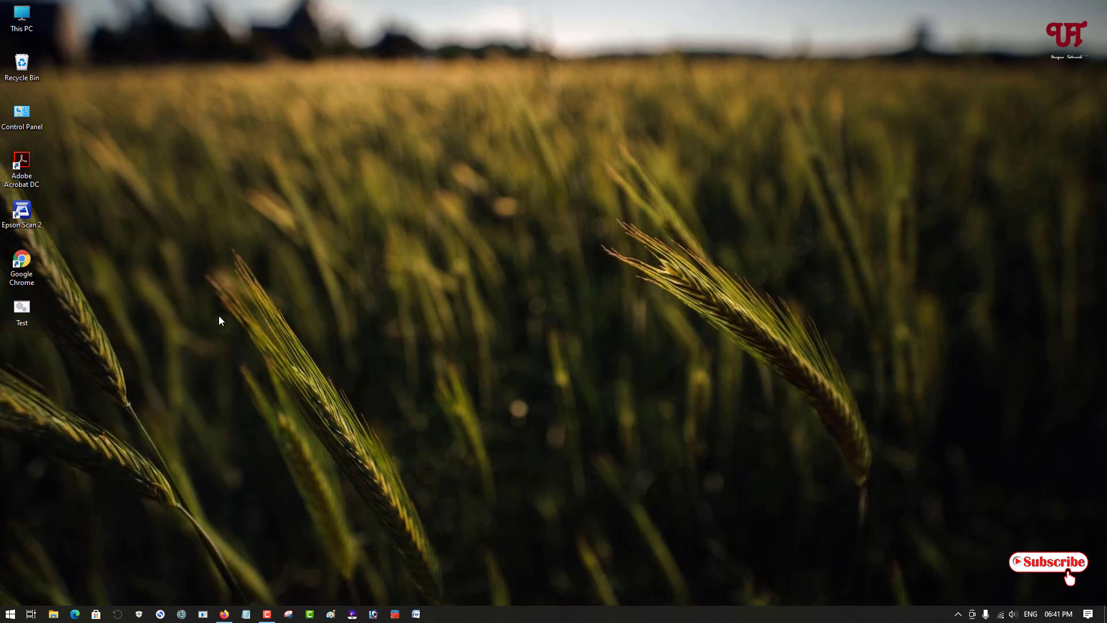
# Copy all of the bat to exe.txt script text from Dropbox and minimize Firefox.
pyautogui.click(226, 614)
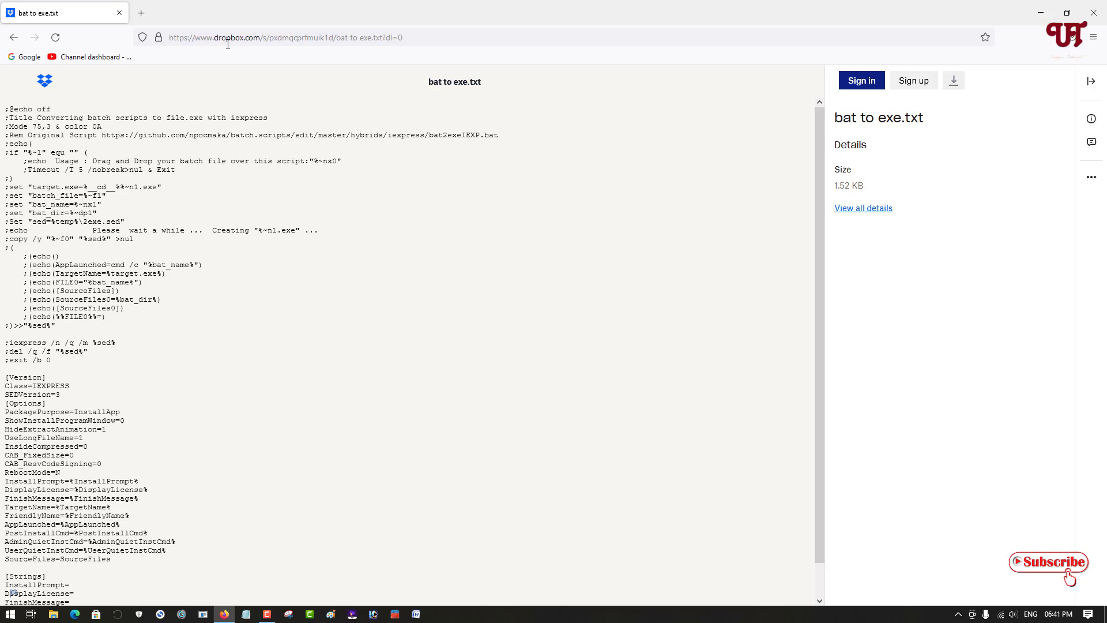
pyautogui.scroll(-1, 91, 157)
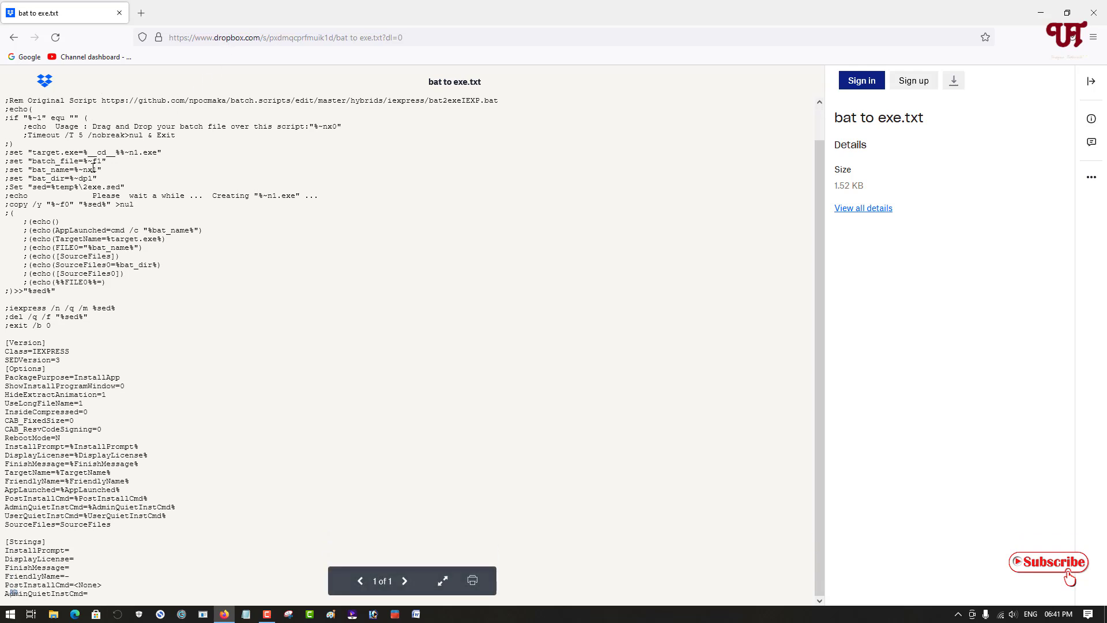
pyautogui.scroll(1, 65, 375)
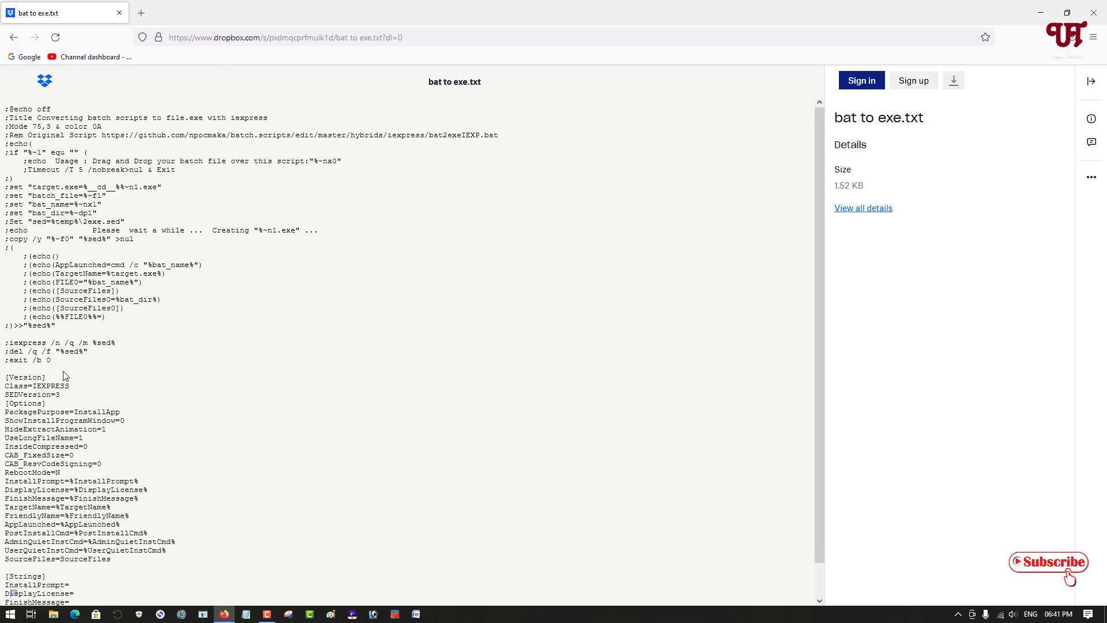
pyautogui.scroll(-1, 142, 563)
pyautogui.scroll(1, 142, 564)
pyautogui.moveTo(5, 108); pyautogui.dragTo(218, 604)
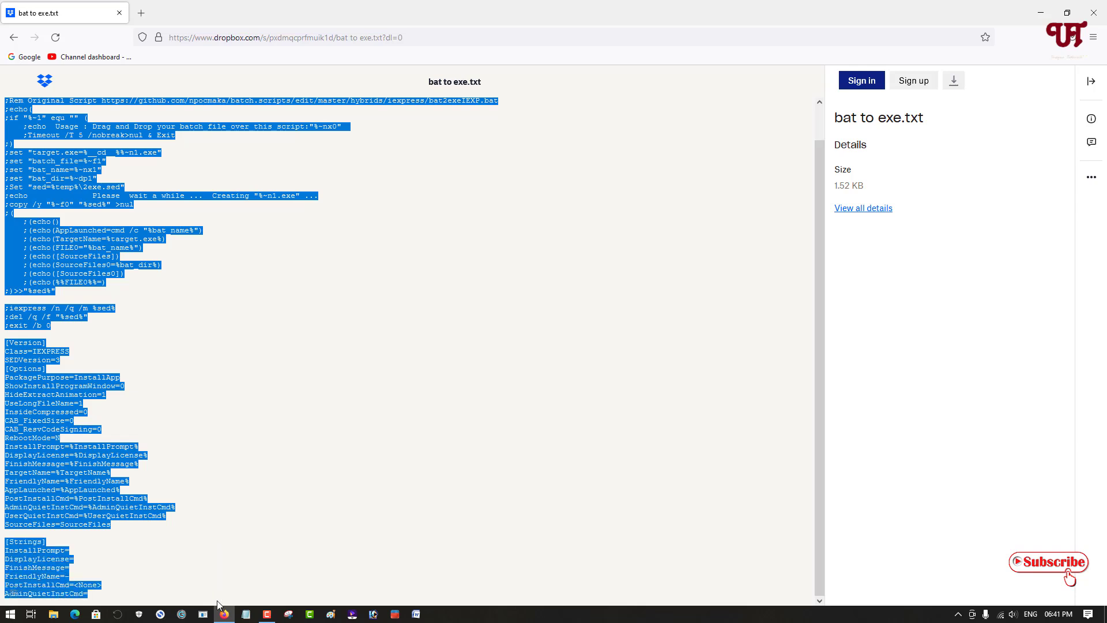
pyautogui.rightClick(85, 497)
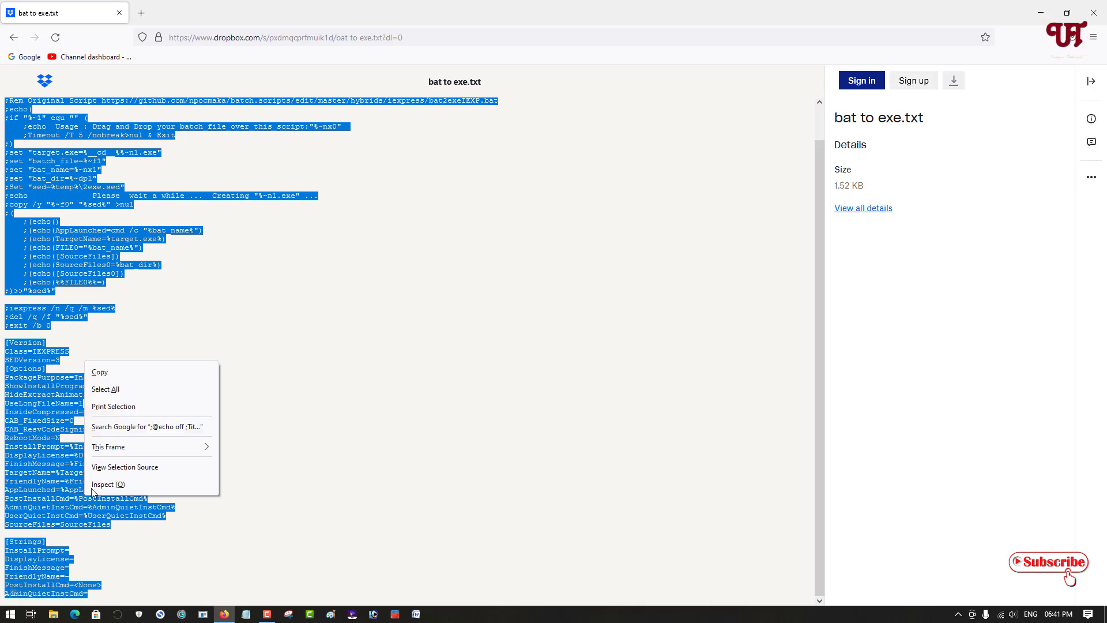
pyautogui.click(107, 374)
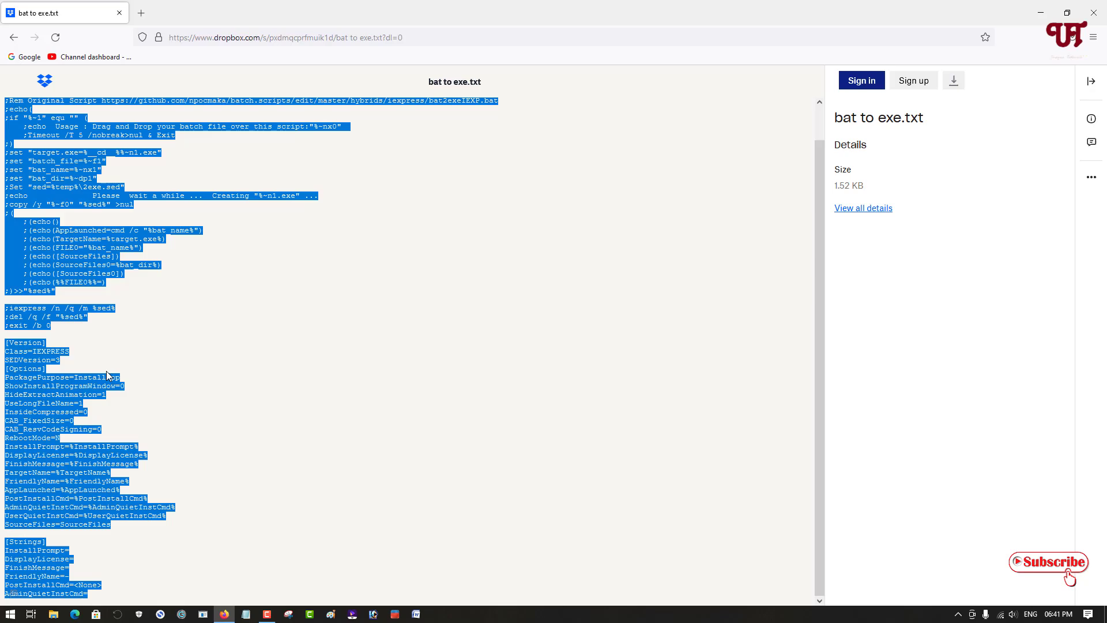
pyautogui.click(1041, 11)
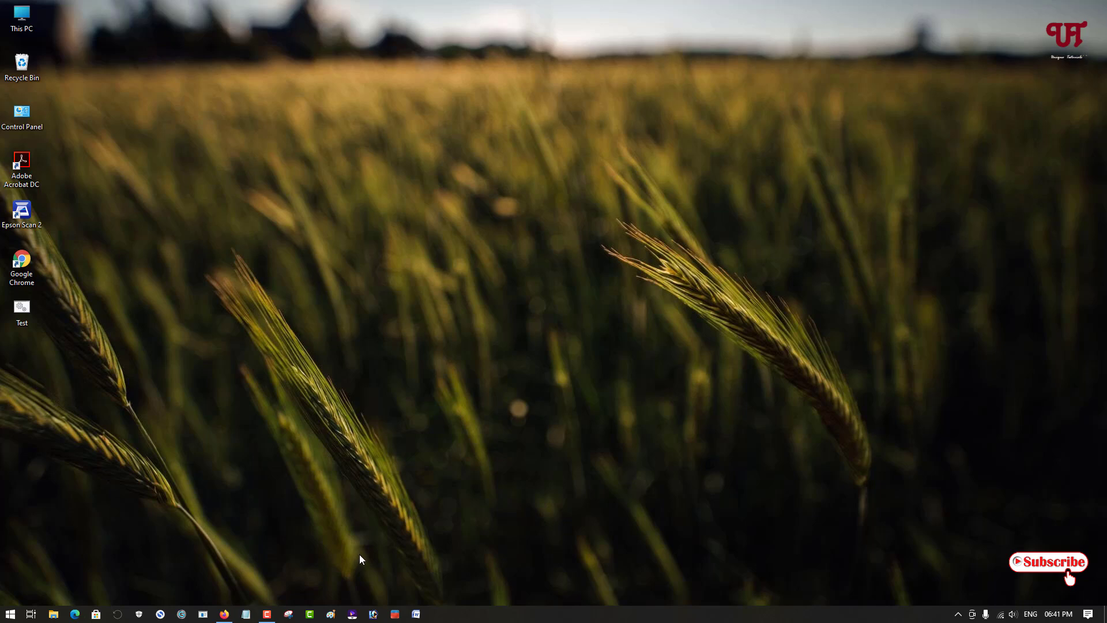
# Paste the copied bat-to-exe converter script into a blank Notepad document.
pyautogui.click(247, 615)
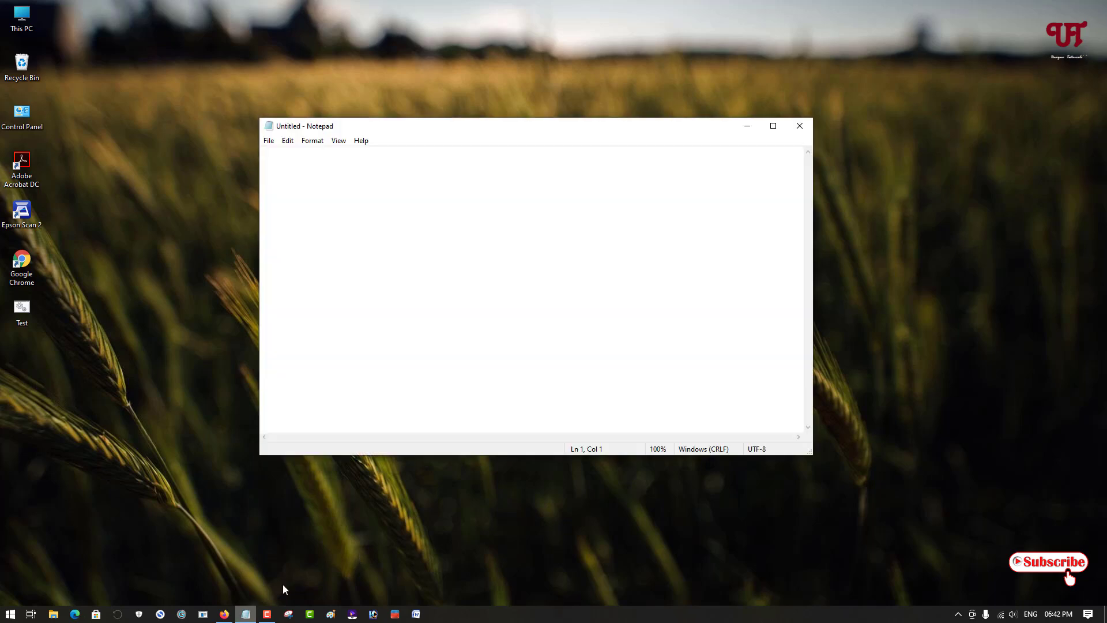
pyautogui.rightClick(316, 211)
pyautogui.click(347, 258)
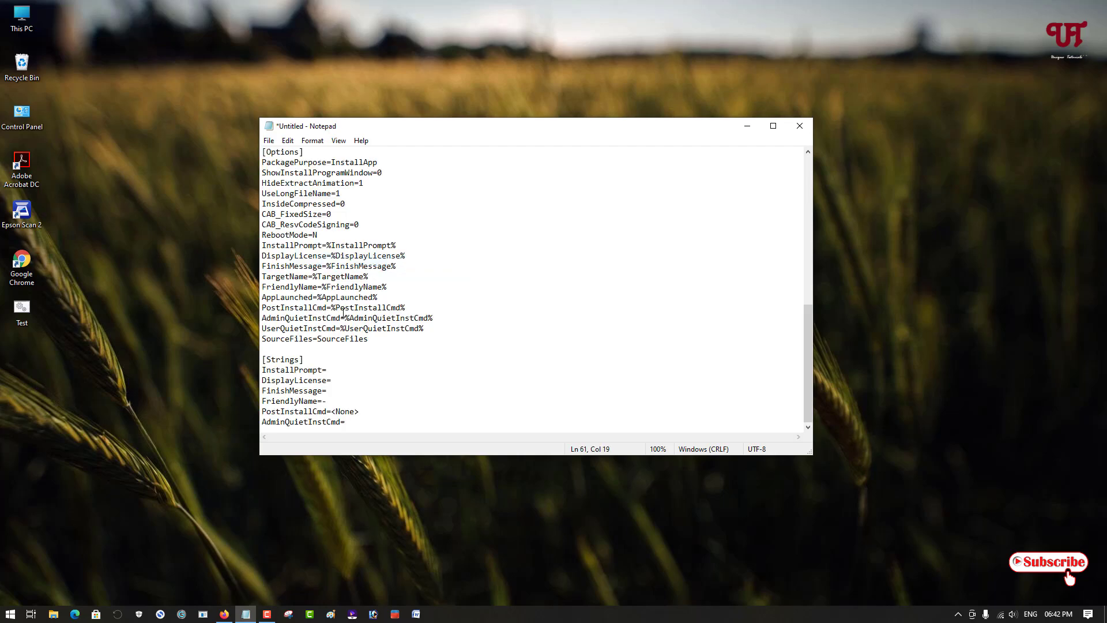
pyautogui.scroll(12, 343, 313)
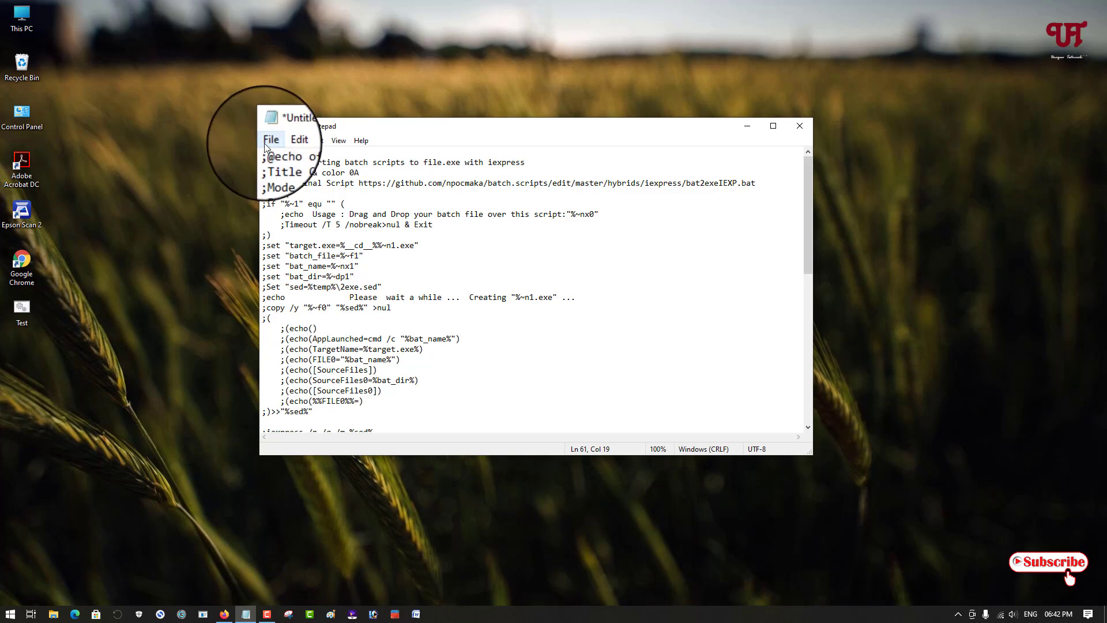
pyautogui.click(271, 140)
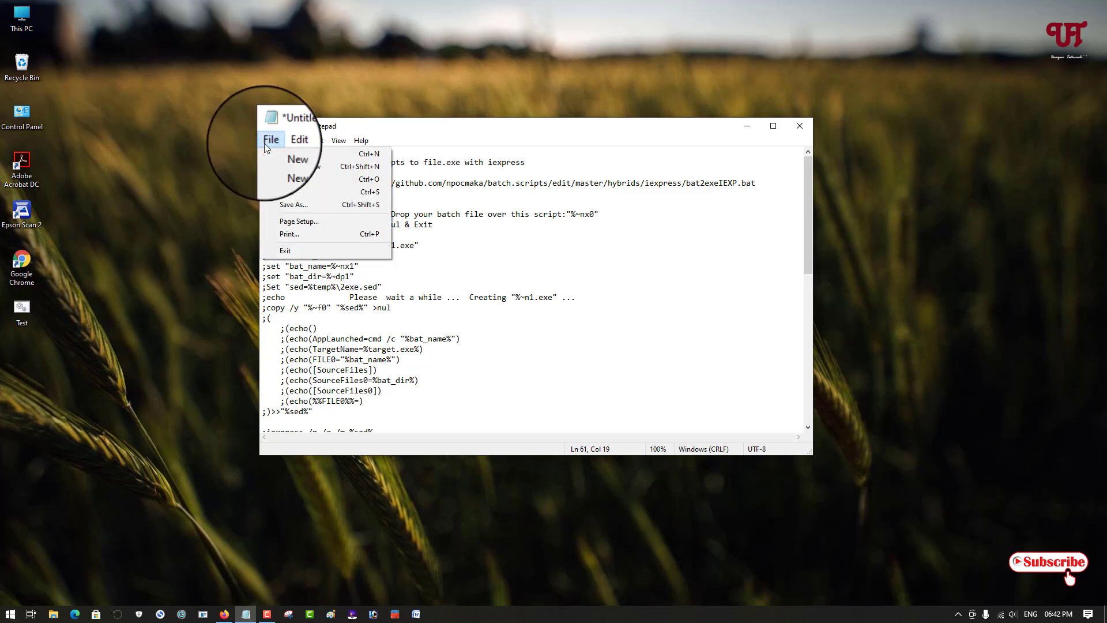
# Save the Notepad script to the Desktop as battoexeconverter.bat.
pyautogui.click(288, 194)
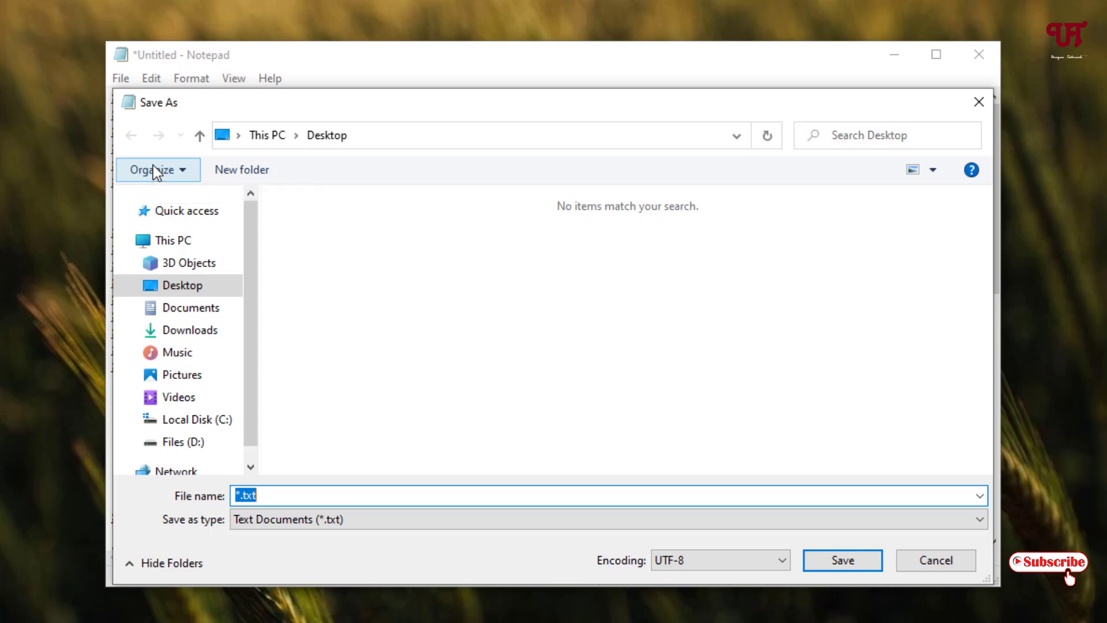
pyautogui.write('battoexeconver')
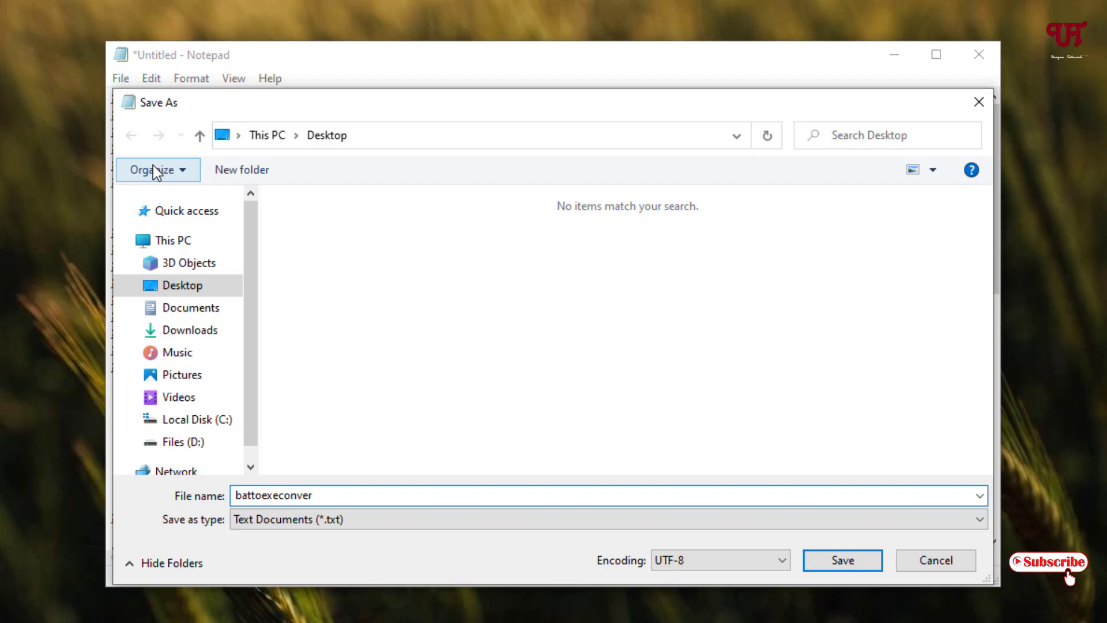
pyautogui.write('ter')
pyautogui.write('.bat')
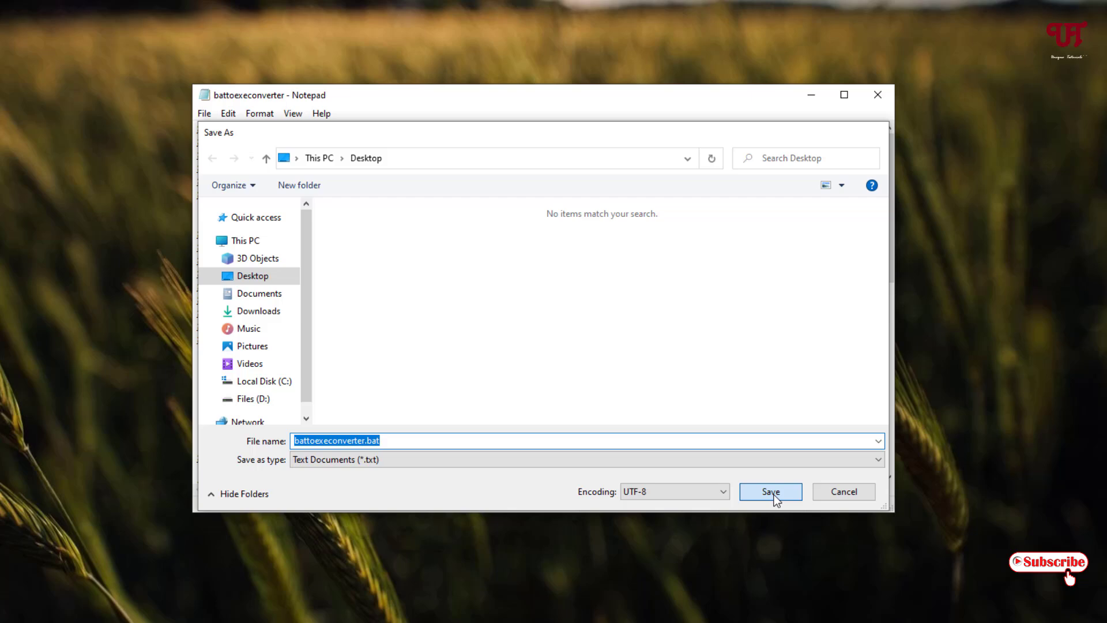
pyautogui.click(846, 563)
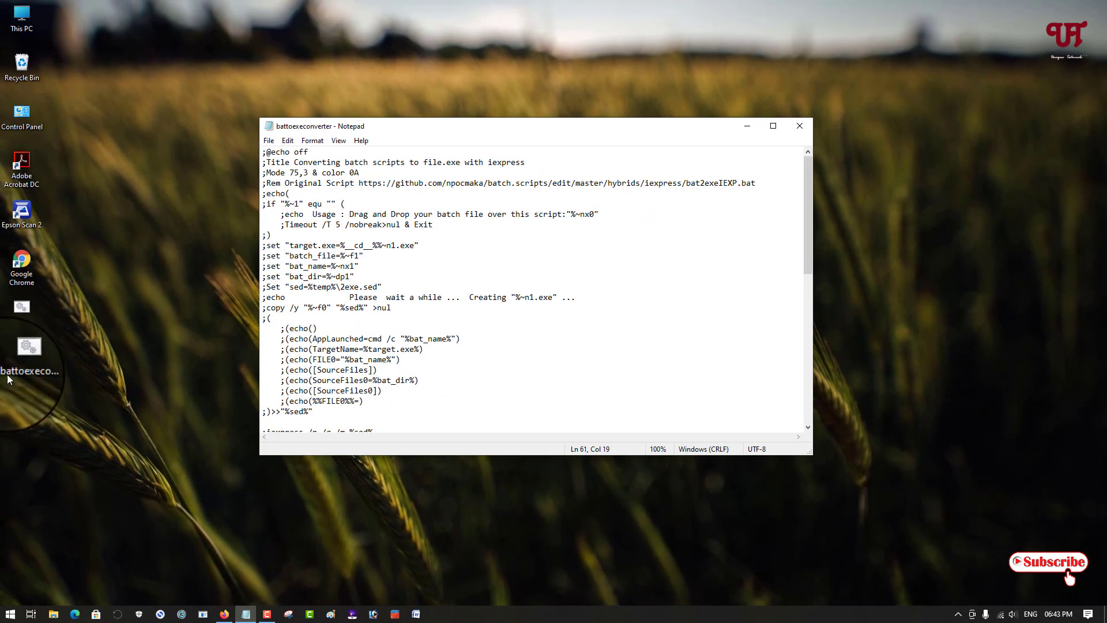
# Close Notepad and confirm battoexeconverter is a 1.52 KB Windows Batch File (.bat).
pyautogui.click(23, 372)
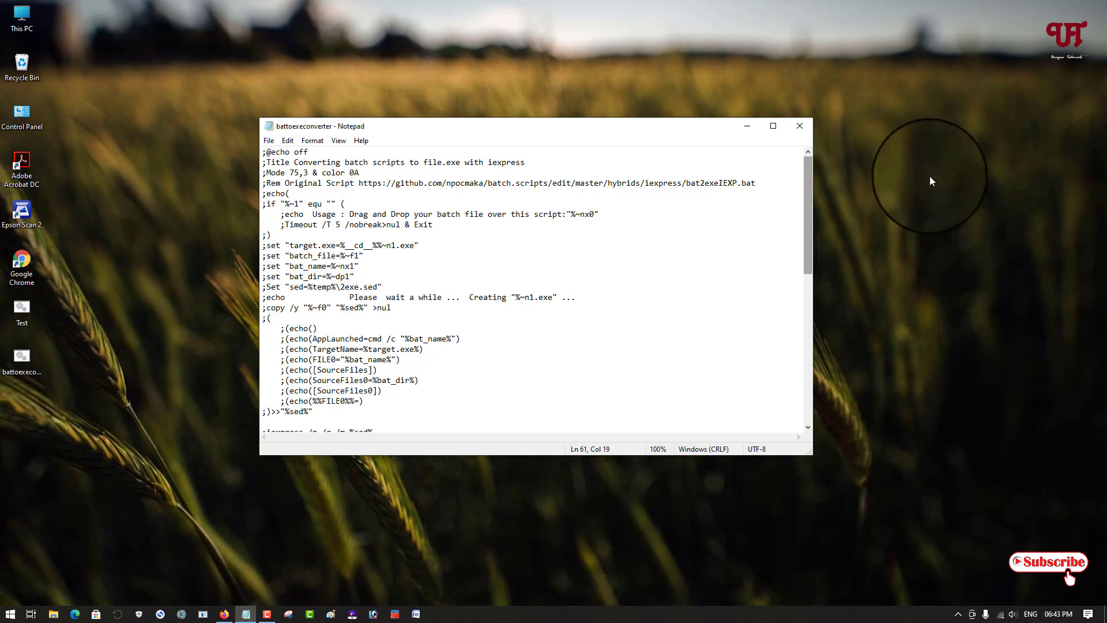
pyautogui.click(800, 127)
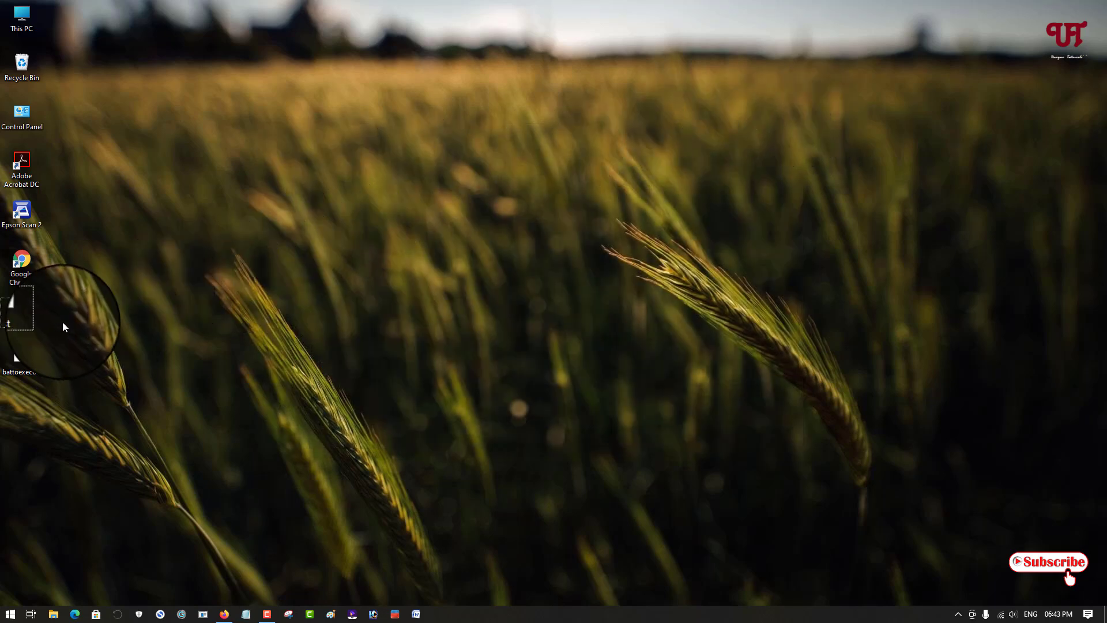
pyautogui.click(19, 308)
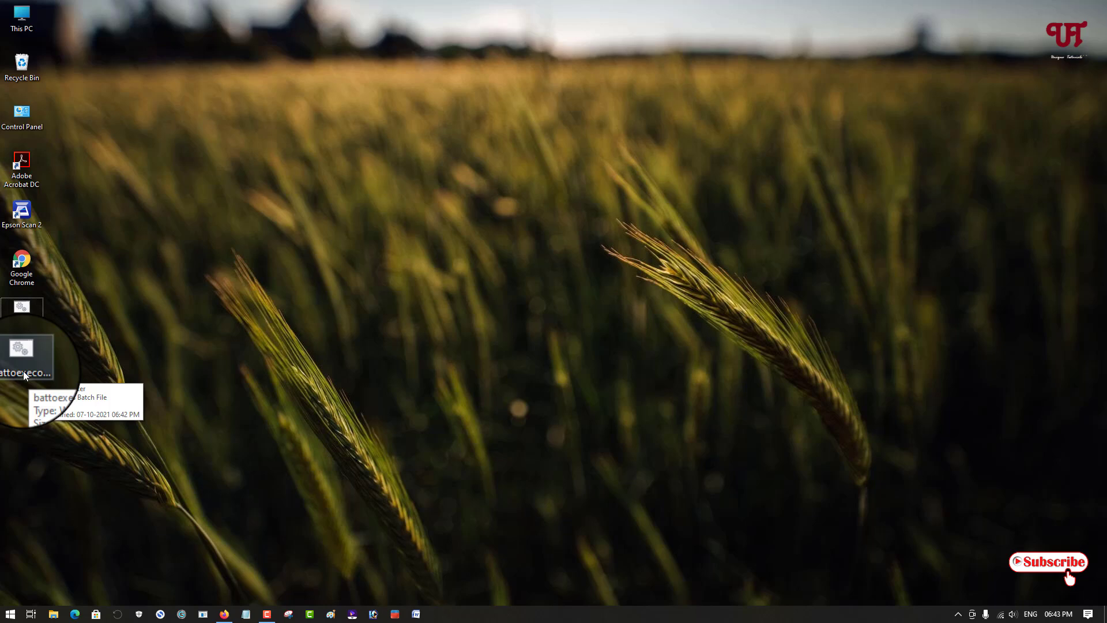
pyautogui.rightClick(23, 371)
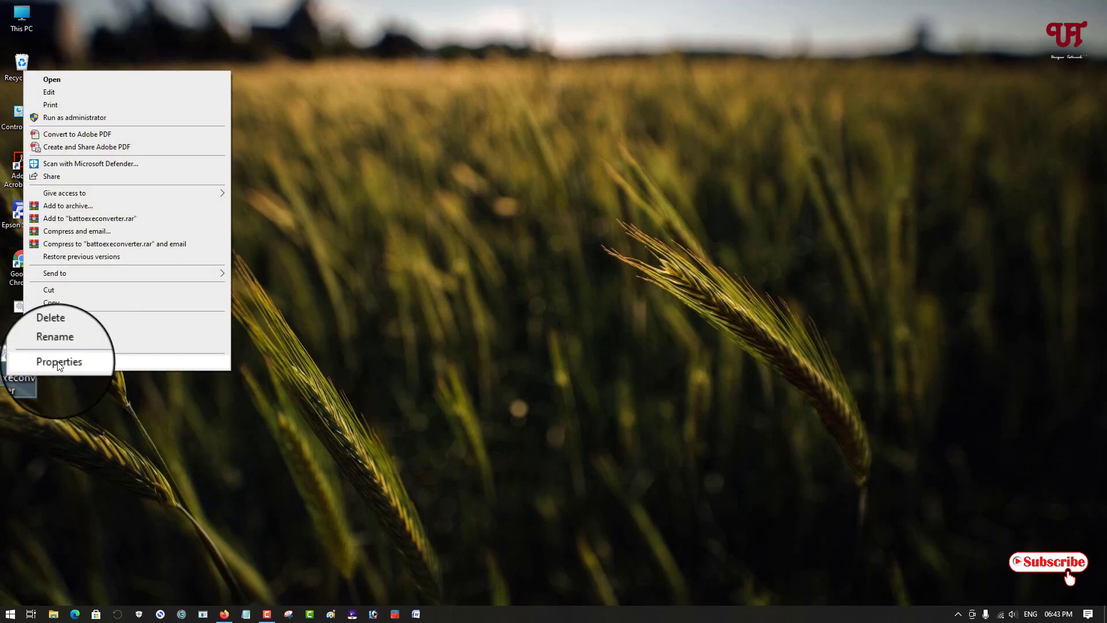
pyautogui.click(57, 361)
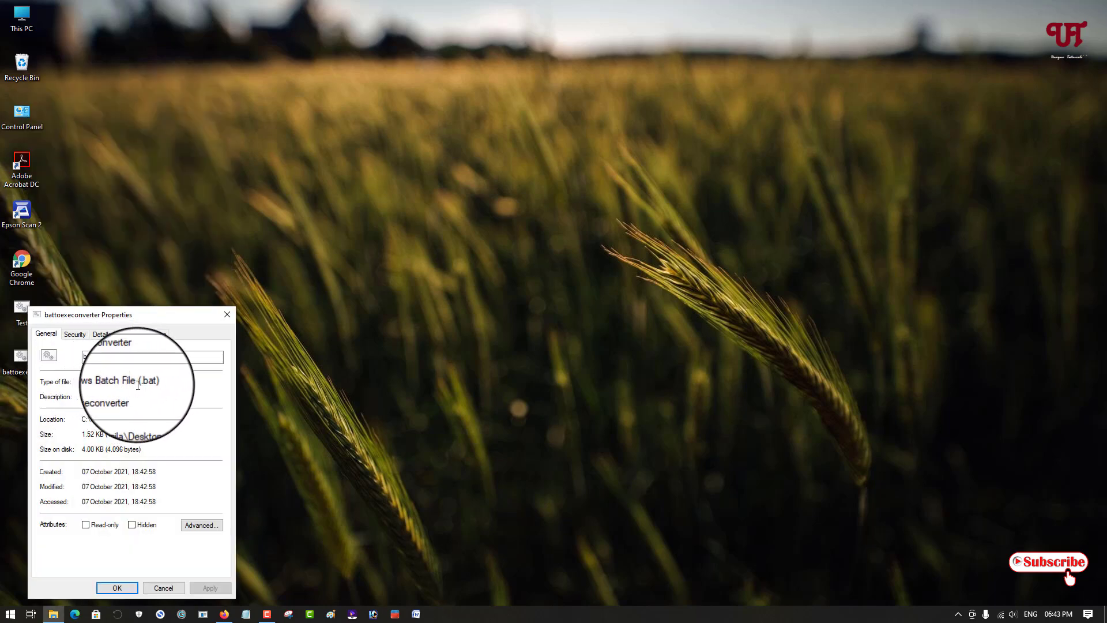
pyautogui.click(227, 314)
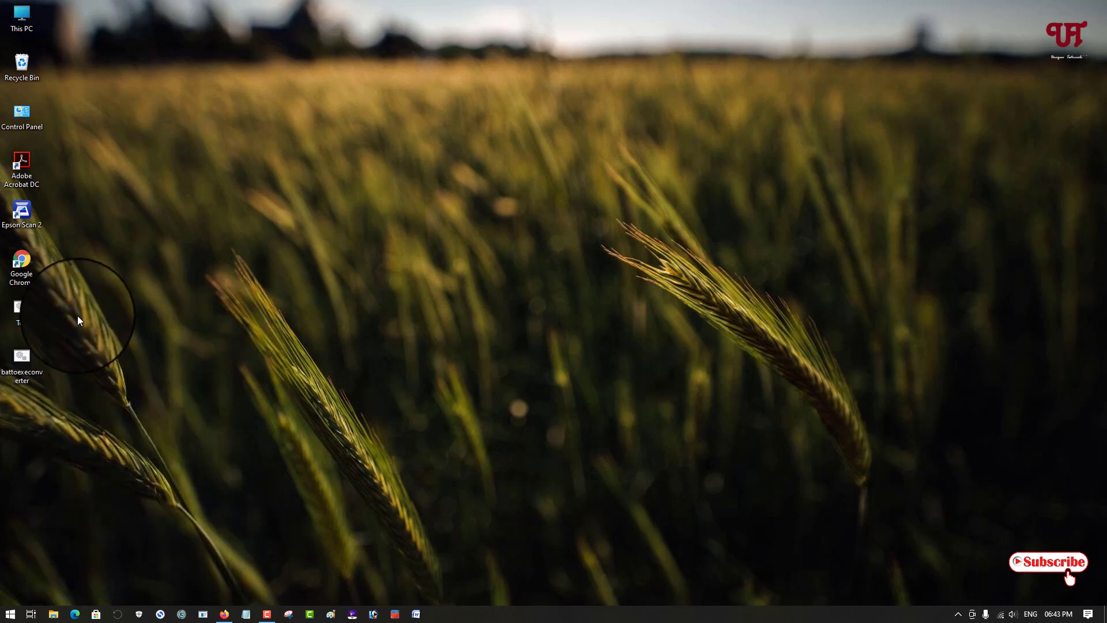
# Drop Test.bat onto battoexeconverter to create Test.exe, then place it below the converter.
pyautogui.click(36, 313)
pyautogui.moveTo(23, 313)
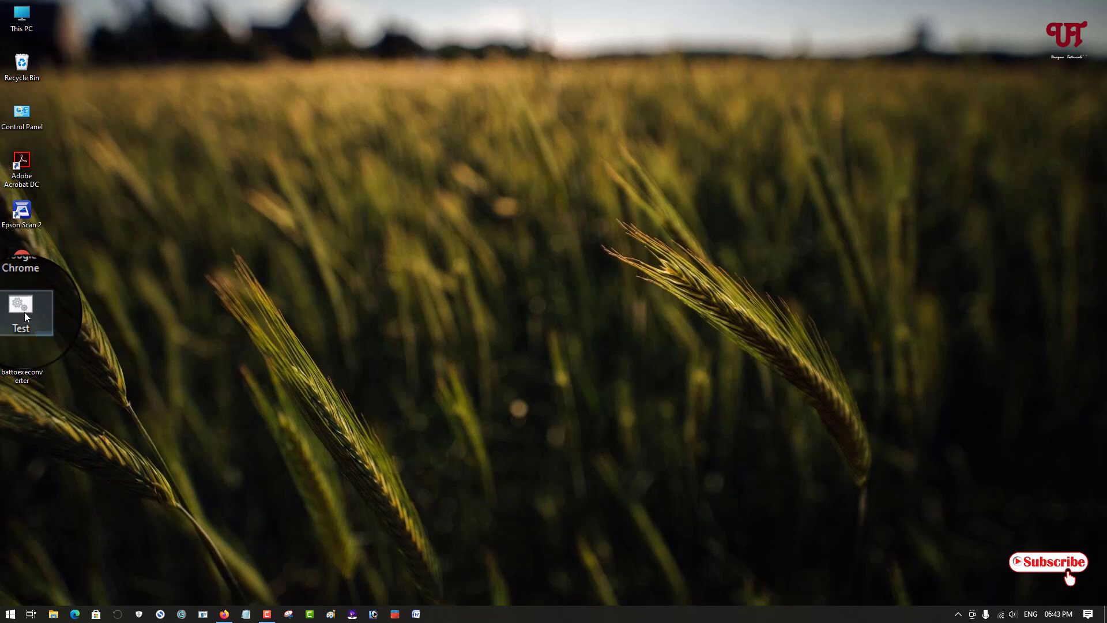
pyautogui.moveTo(24, 312); pyautogui.dragTo(25, 362)
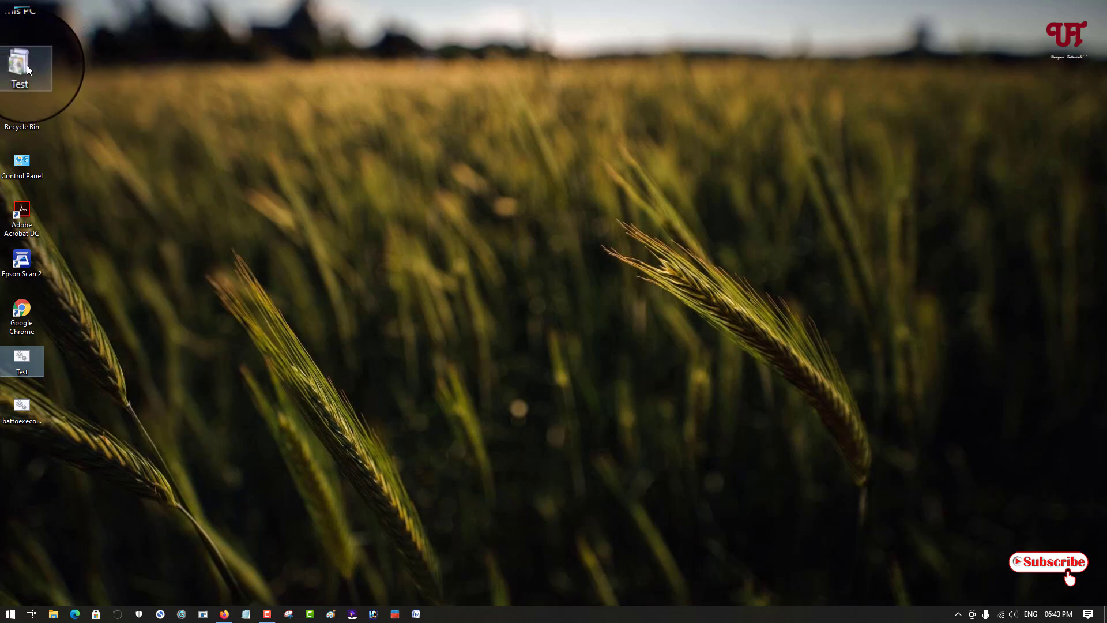
pyautogui.moveTo(27, 68); pyautogui.dragTo(86, 467)
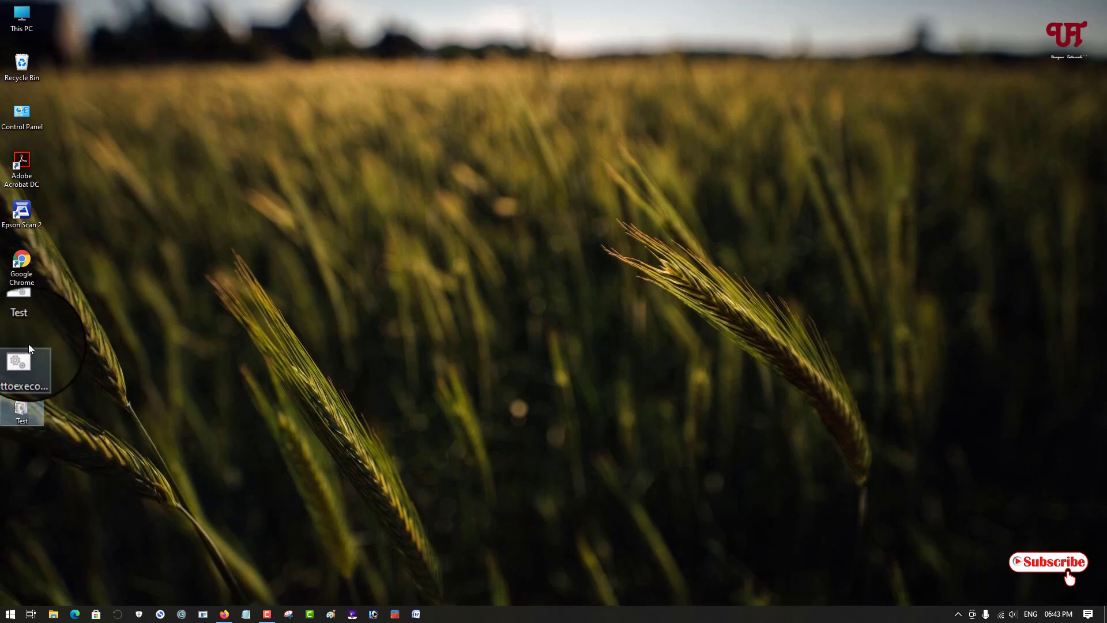
pyautogui.moveTo(26, 320)
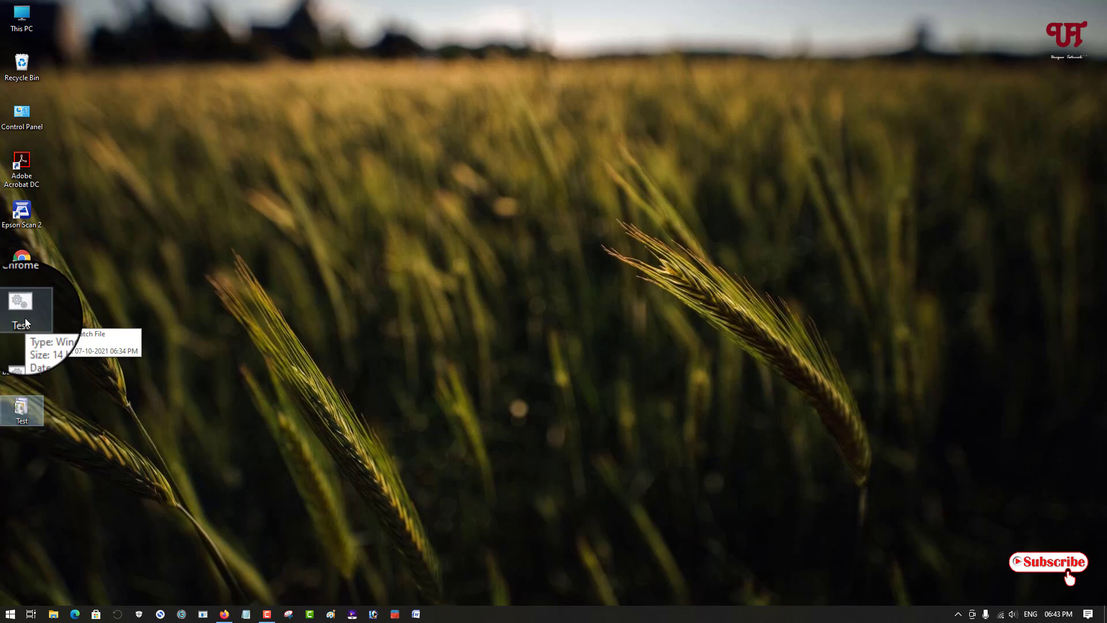
pyautogui.moveTo(27, 422)
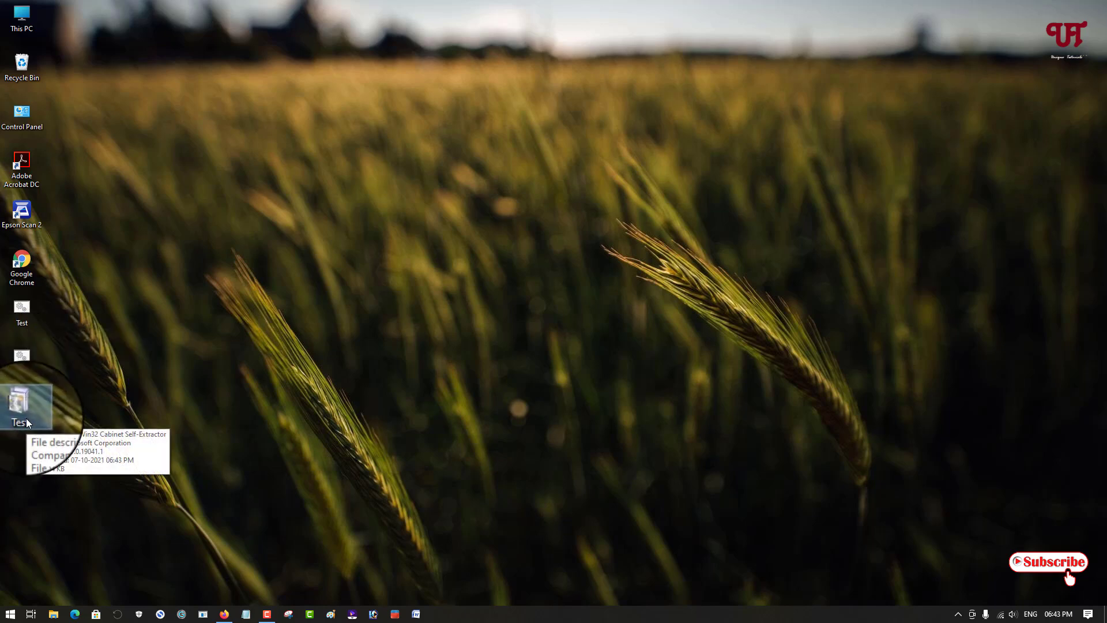
pyautogui.rightClick(26, 418)
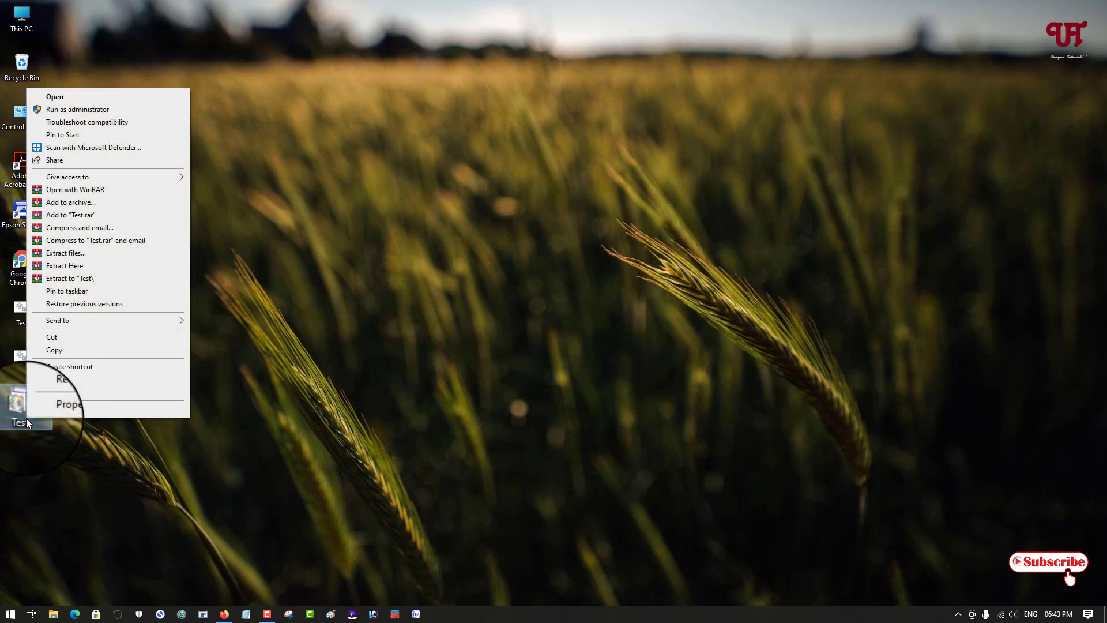
pyautogui.click(55, 407)
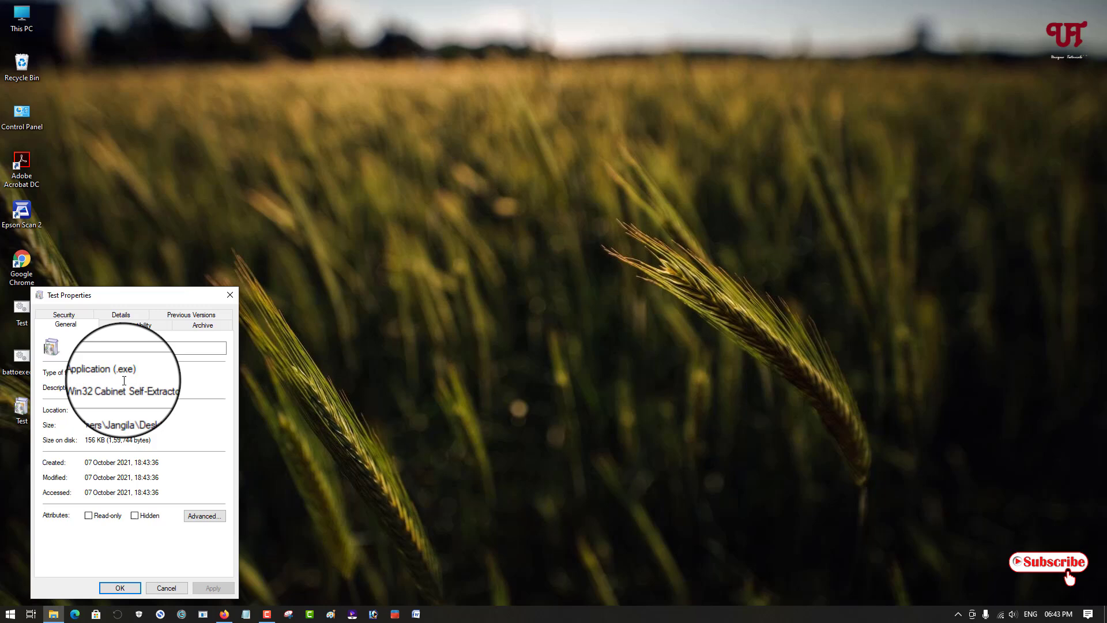
pyautogui.click(236, 296)
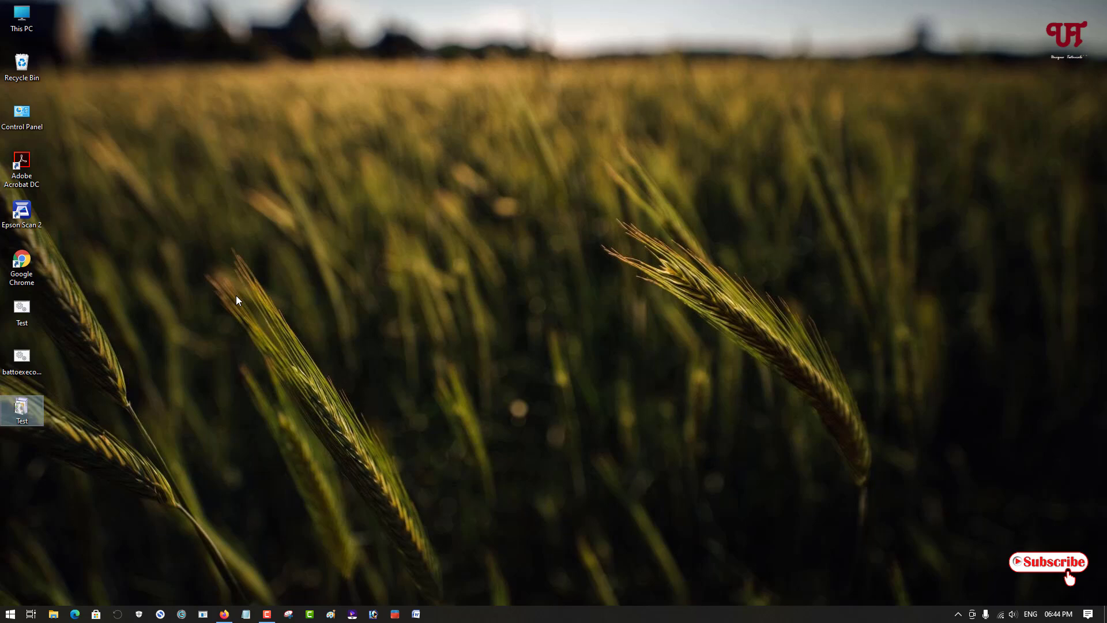
pyautogui.click(236, 300)
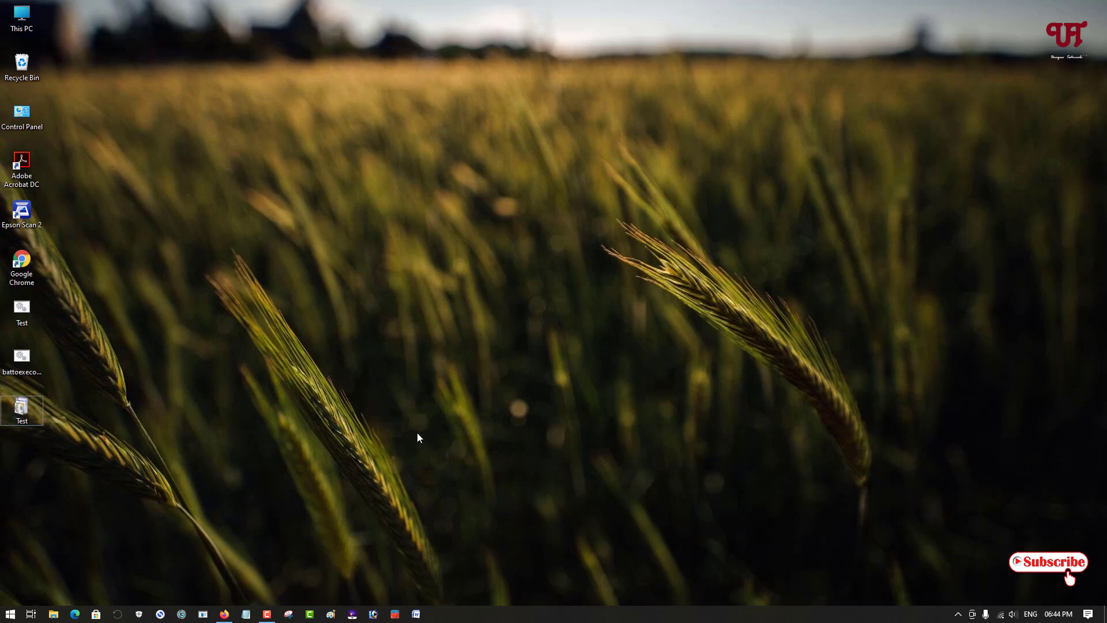